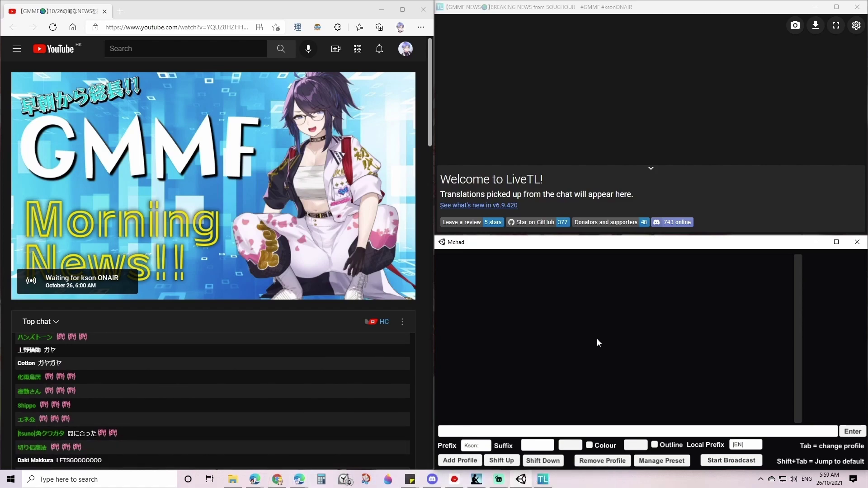
- Skip the recording to the stream start and follow the first translations up to 'So now I feel powerful.'
click(303, 465)
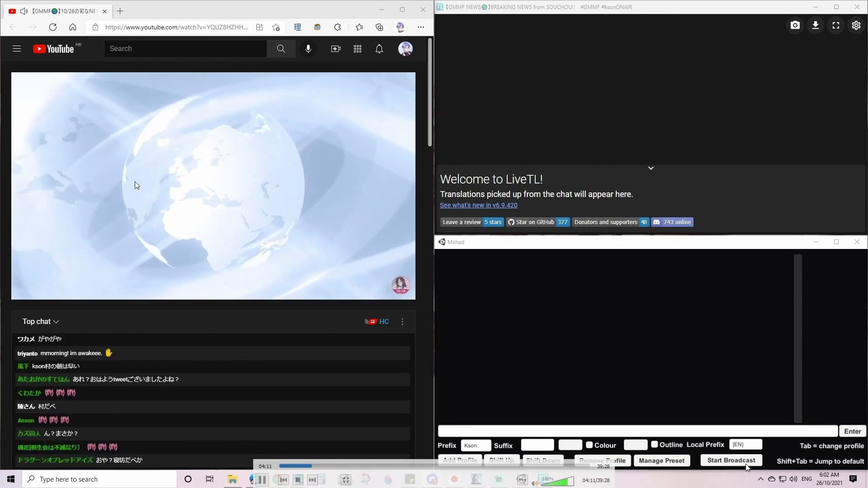
click(733, 384)
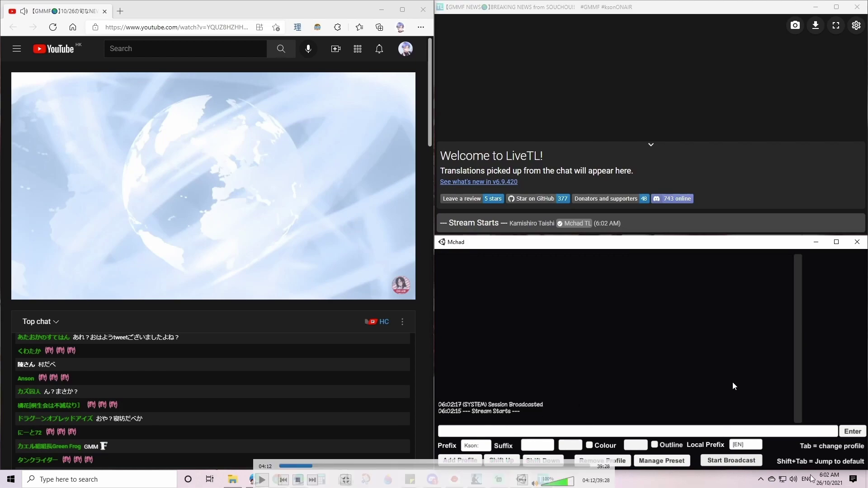
click(647, 339)
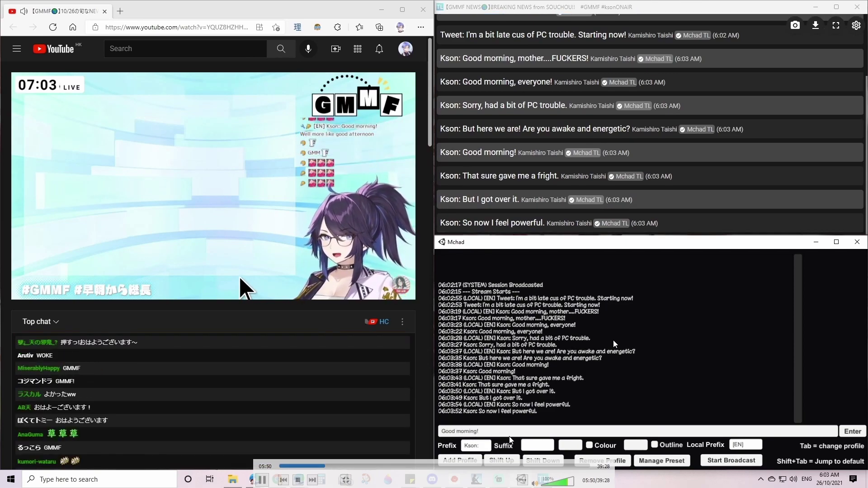
- Skip the recording ahead to about 18:18, then to just before the show ends with 'Kson: Bye-bye!'
key(space)
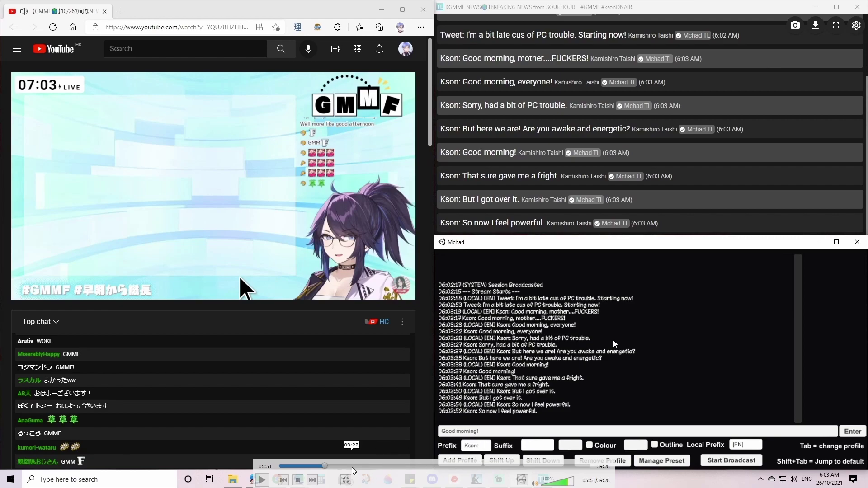
click(352, 466)
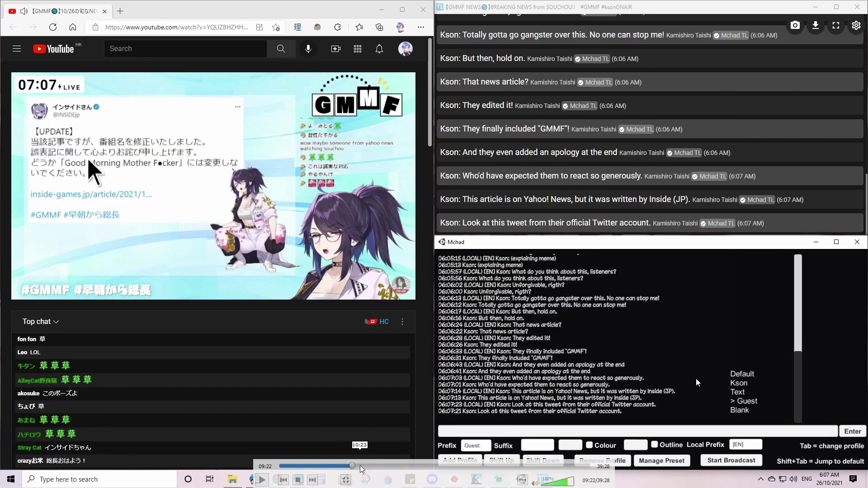
click(367, 466)
click(375, 466)
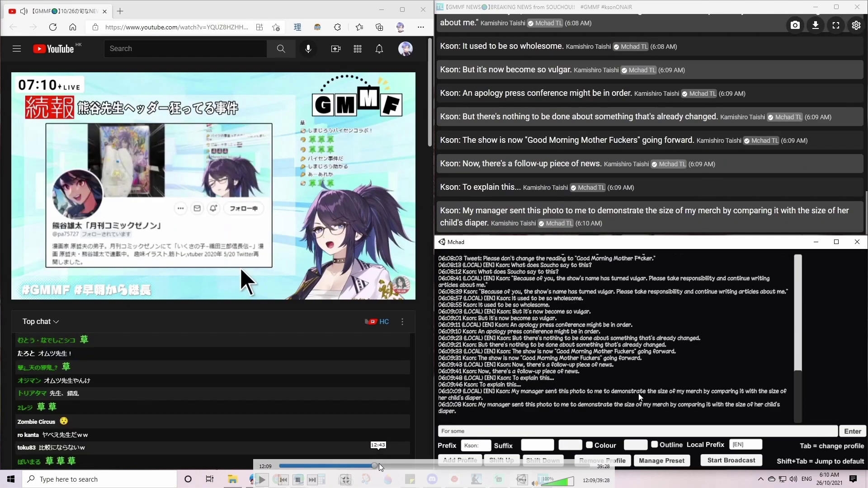
click(381, 467)
click(388, 466)
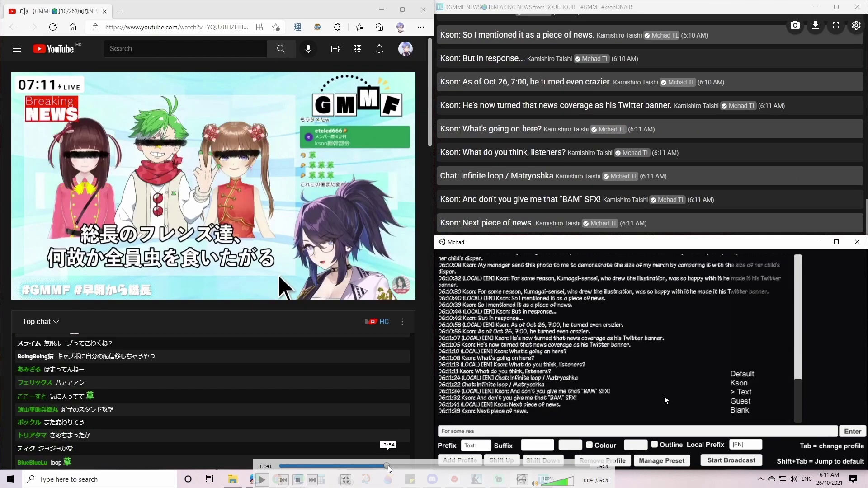
click(424, 466)
key(space)
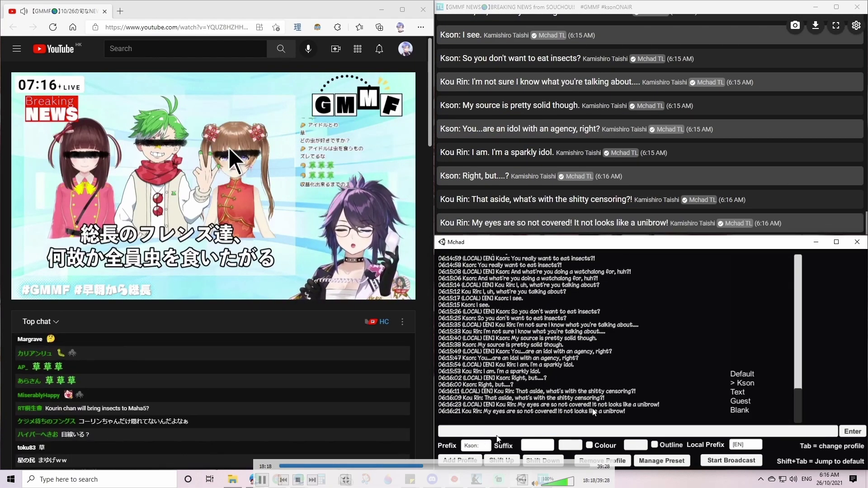
key(space)
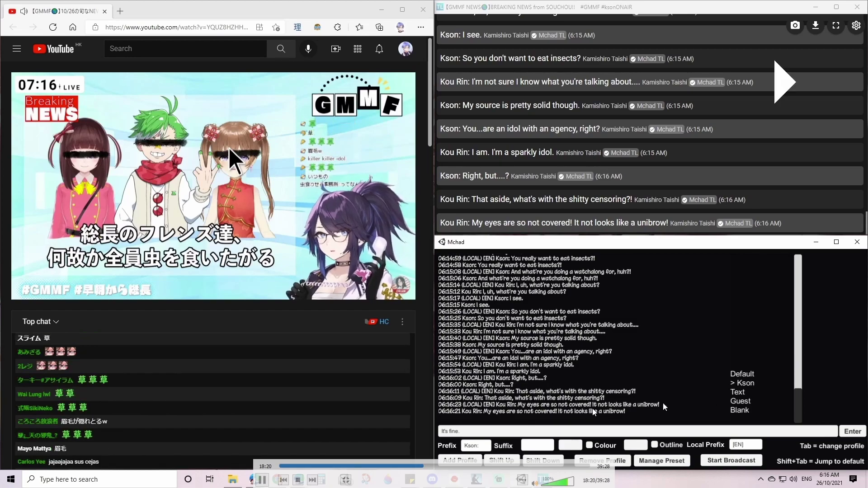
click(507, 466)
click(502, 465)
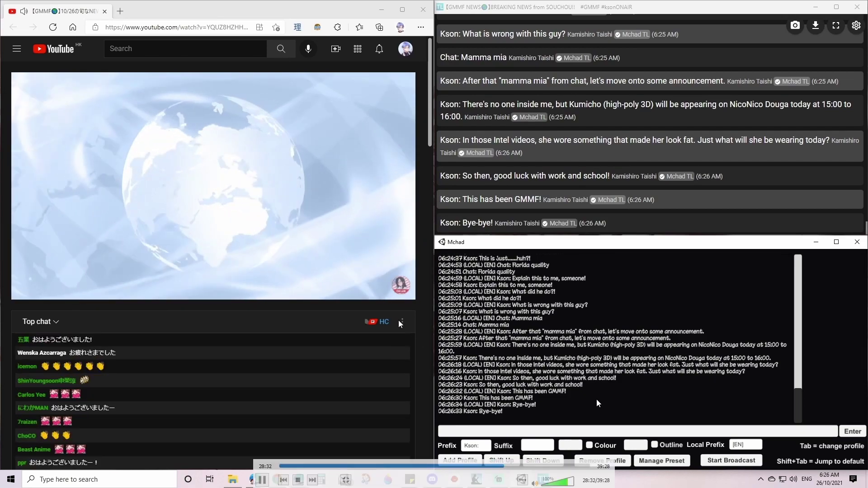
- Follow the recording through saving the downloadable archive '[2021.10.26] kson - GMMF' with tag en
mouse_move(280, 313)
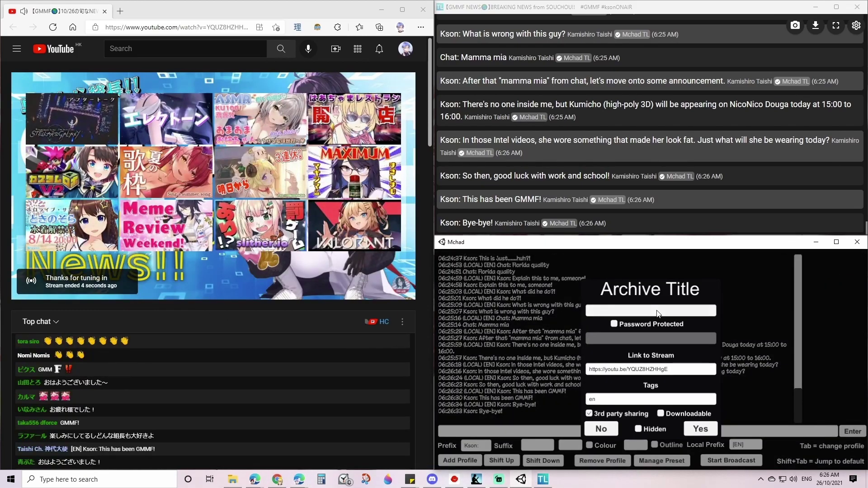
click(740, 286)
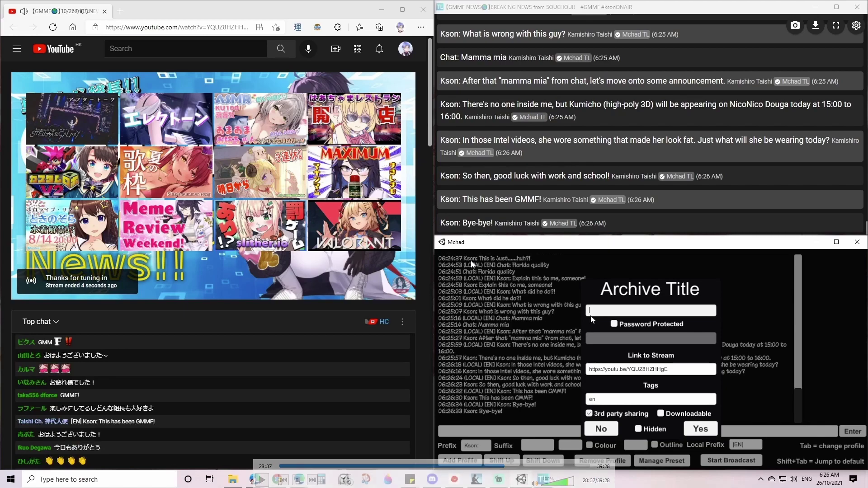
click(610, 211)
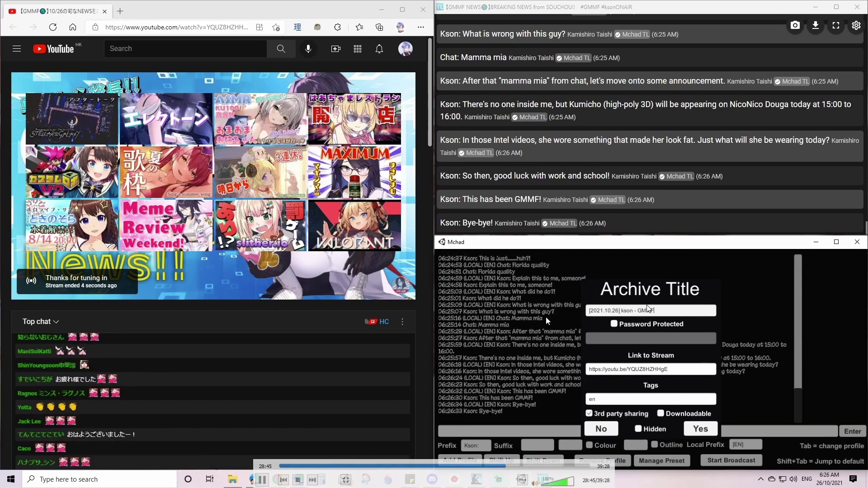
click(703, 420)
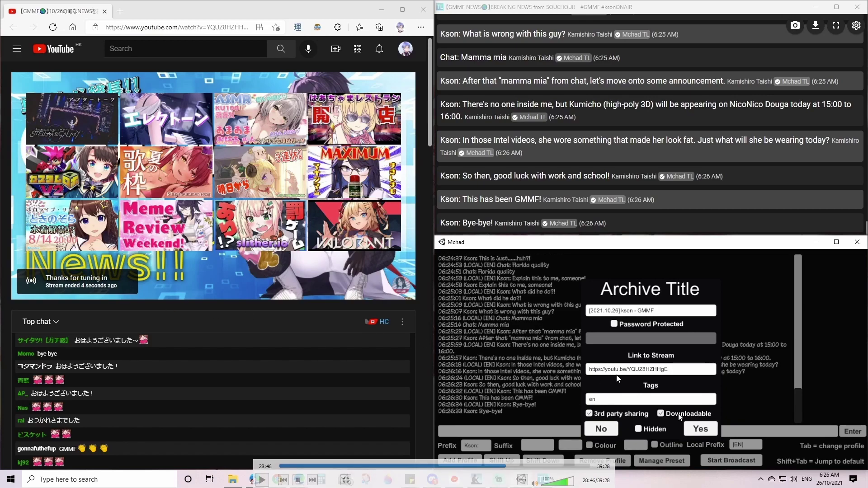
key(Return)
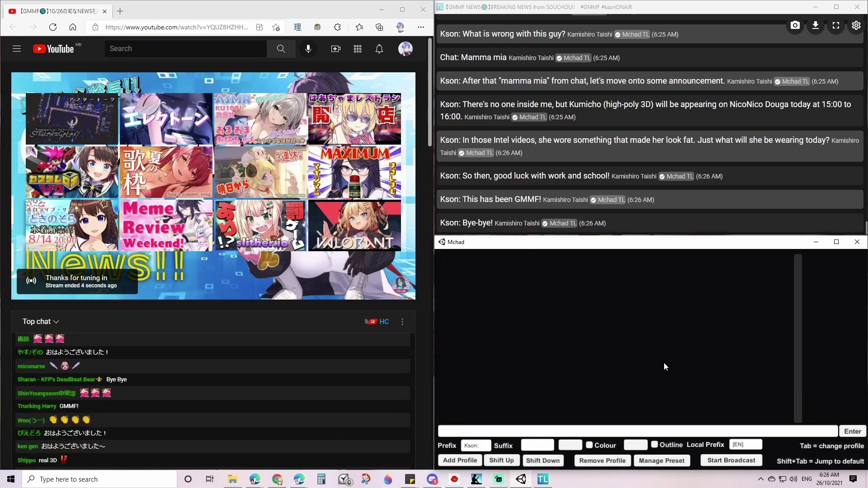
- Close the LiveTL viewer and return from room selection to the main menu
click(863, 8)
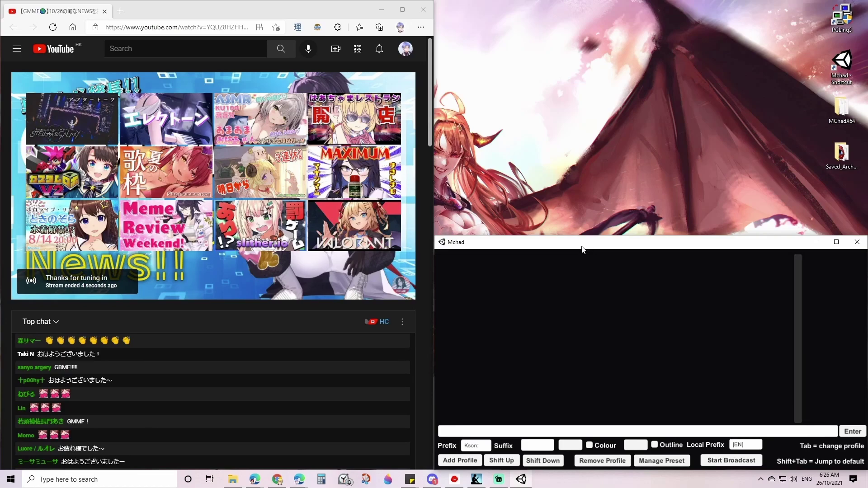
click(455, 263)
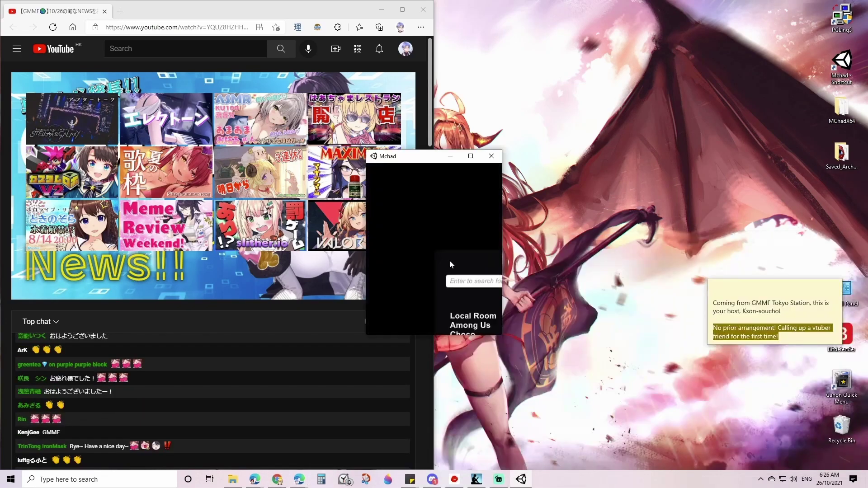
click(441, 321)
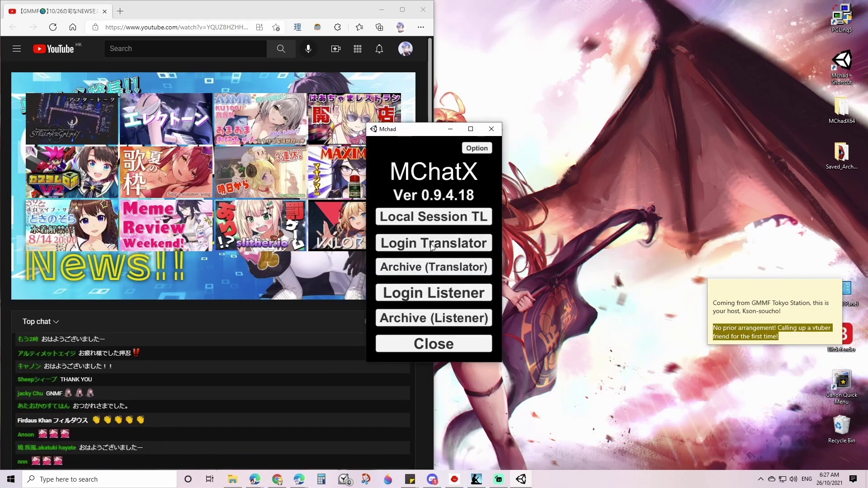
- Log in to the translator archive room by name and open the '[2021.10.26] kson - GMMF' archive
click(434, 293)
text(Kamishiro T)
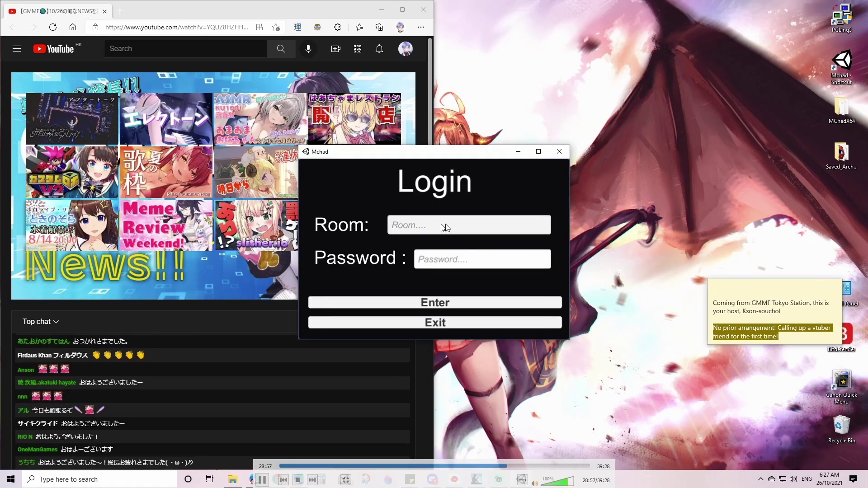
text(gen)
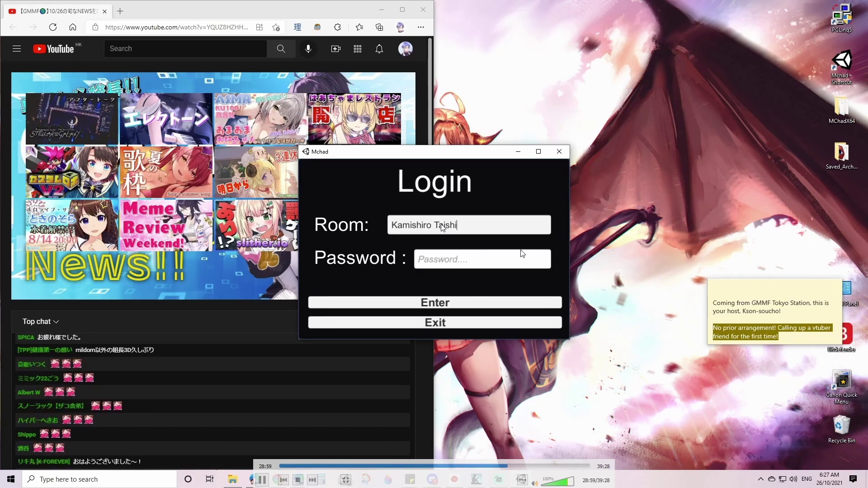
click(457, 301)
click(402, 259)
click(456, 301)
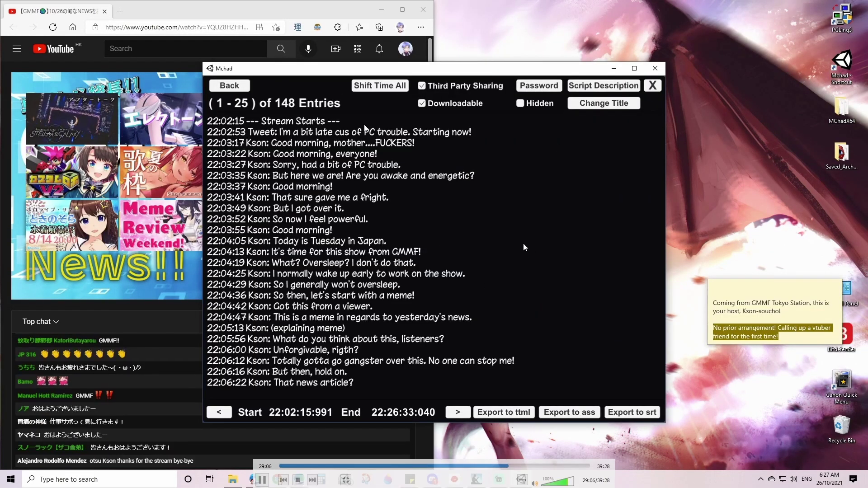
- Shift the archive time so Stream Starts is 00:00:00 and the last entry ends at 00:24:17:049
click(318, 122)
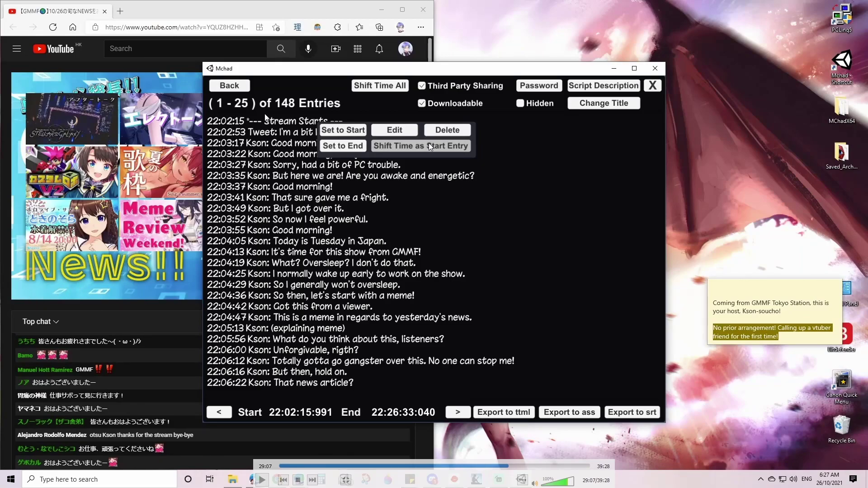
click(429, 143)
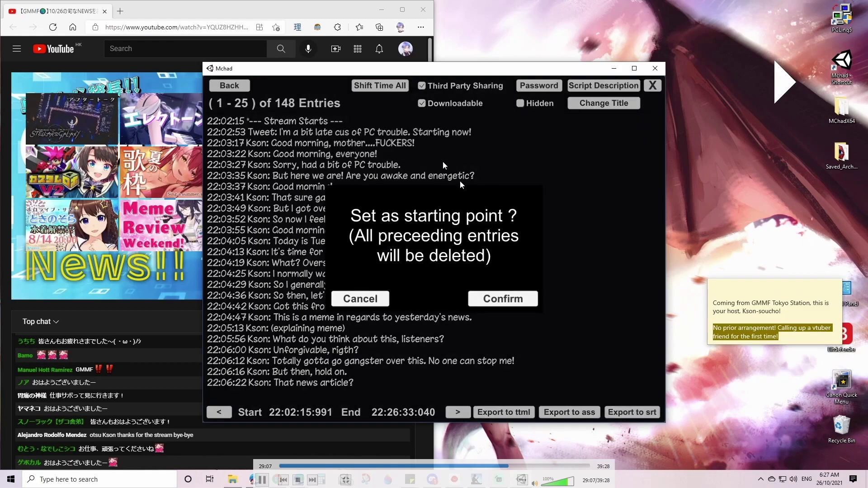
click(496, 297)
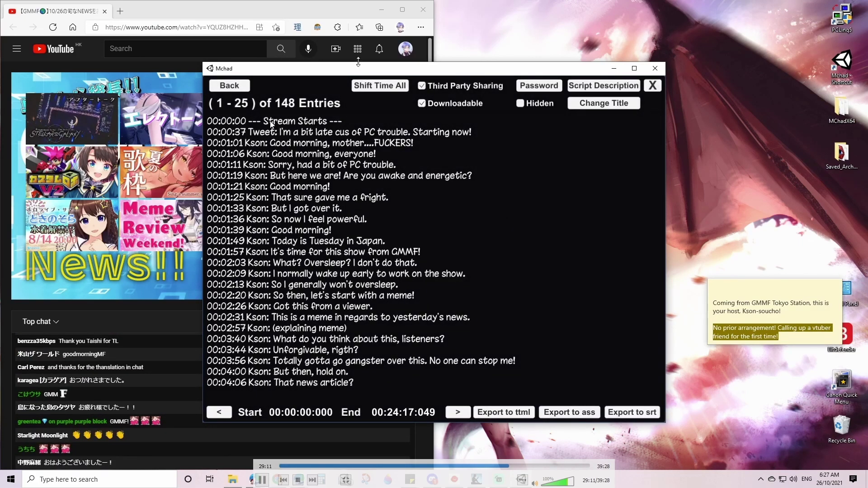
click(372, 71)
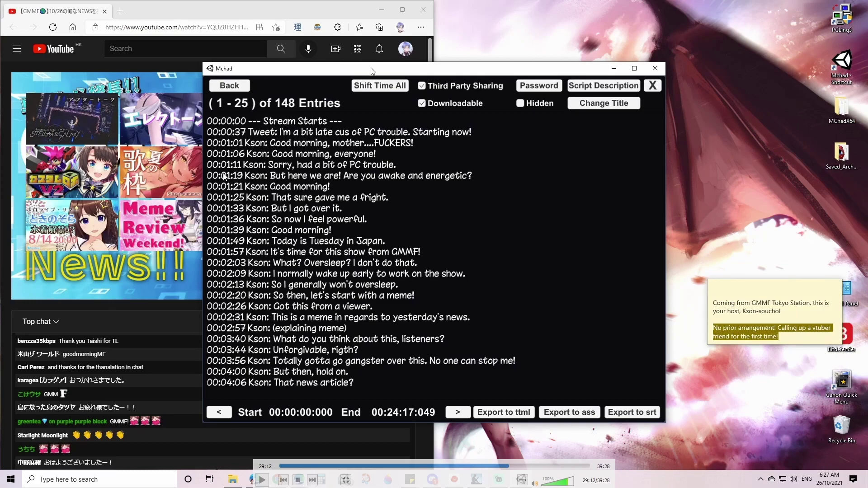